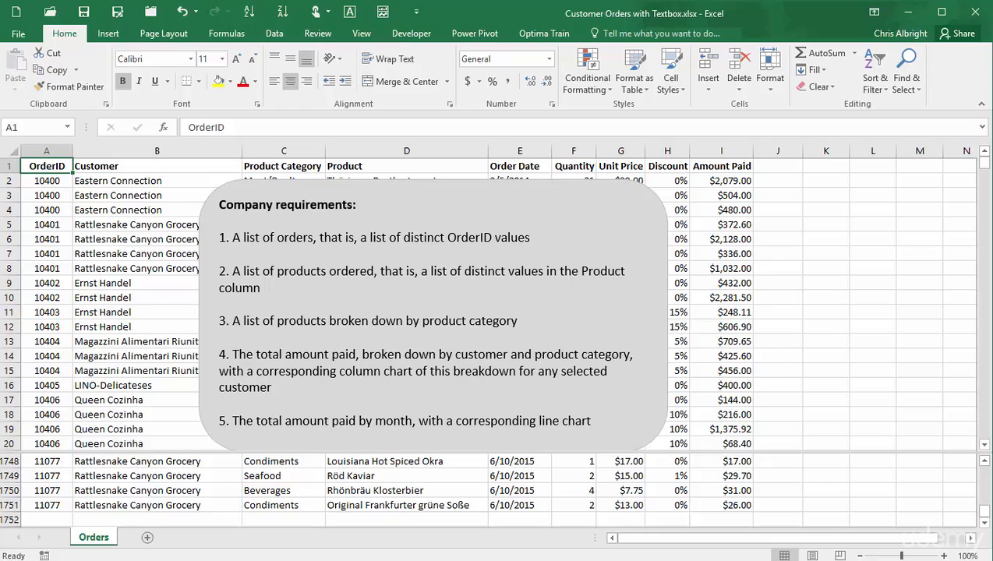
Create a PivotTable on a new worksheet from Orders!$A$1:$I$1751 and list the OrderID values as rows.
{"action": "left_click", "coordinate": [108, 35]}
{"action": "left_click", "coordinate": [22, 67]}
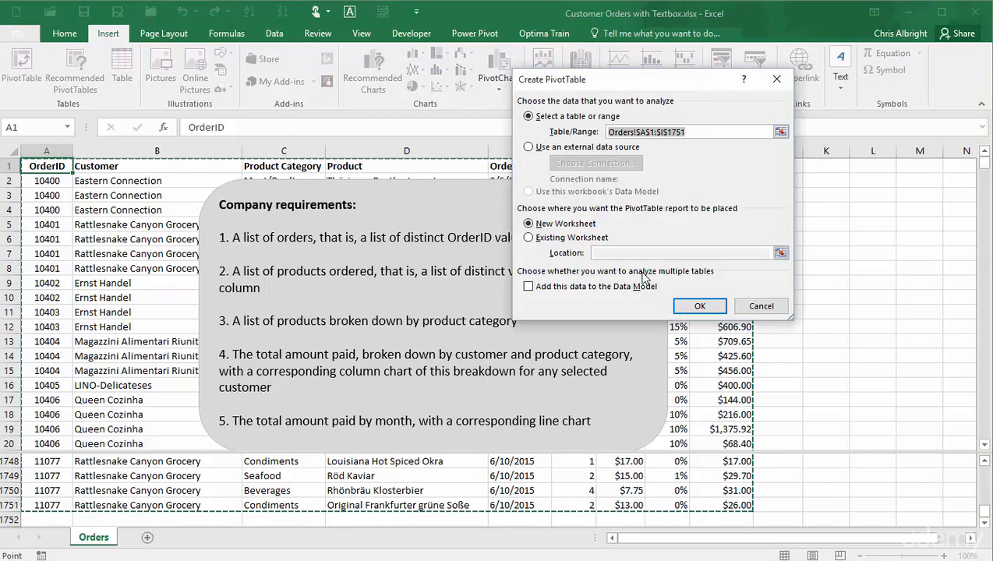
{"action": "left_click", "coordinate": [699, 306]}
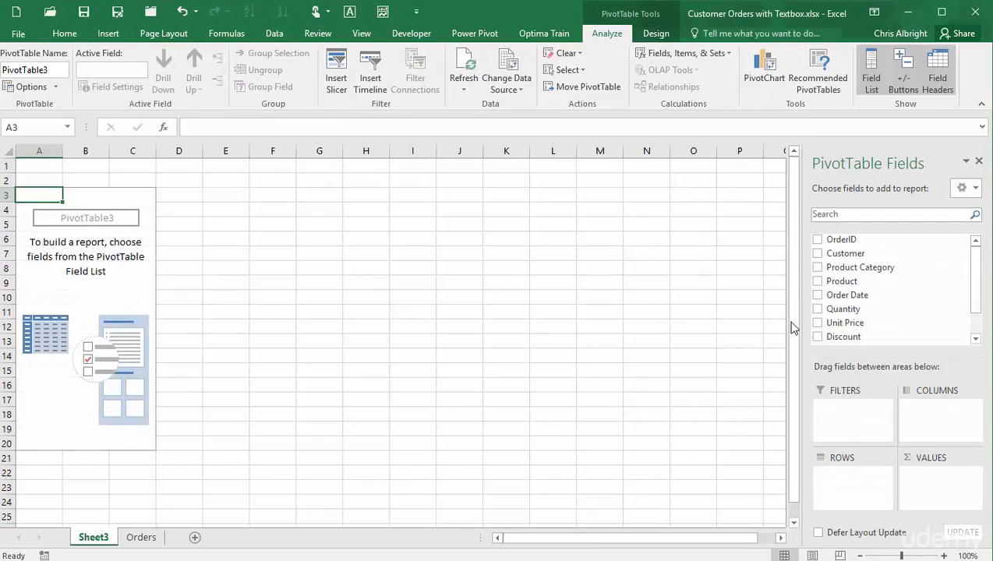
{"action": "left_click_drag", "start_coordinate": [841, 244], "coordinate": [850, 482]}
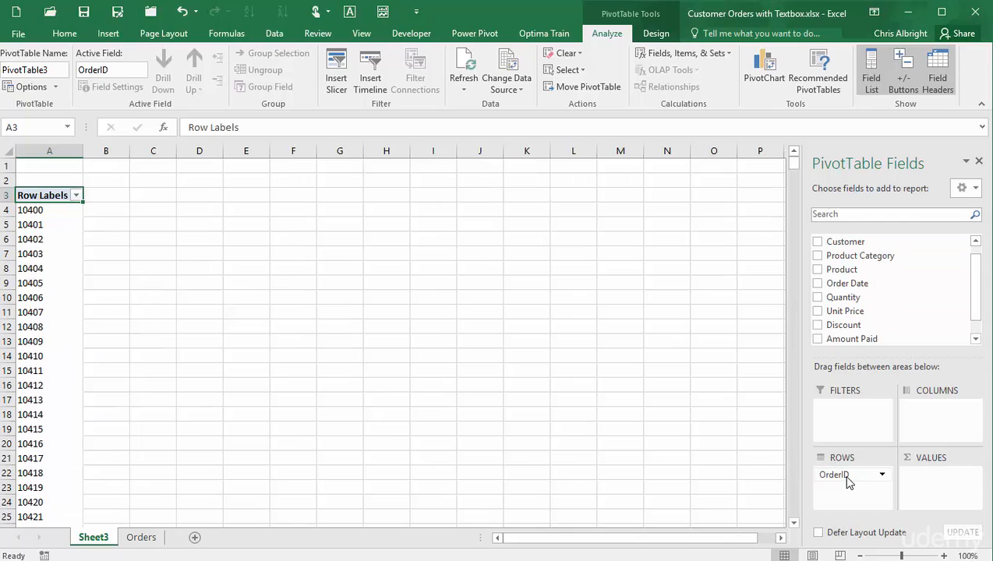
{"action": "mouse_move", "coordinate": [793, 164]}
{"action": "left_mouse_down"}
{"action": "mouse_move", "coordinate": [794, 517]}
{"action": "mouse_move", "coordinate": [803, 371]}
{"action": "mouse_move", "coordinate": [795, 160]}
{"action": "left_mouse_up"}
Replace OrderID with Product in the PivotTable rows to list the distinct products ordered.
{"action": "left_click_drag", "start_coordinate": [831, 473], "coordinate": [667, 466]}
{"action": "left_click_drag", "start_coordinate": [848, 268], "coordinate": [848, 481]}
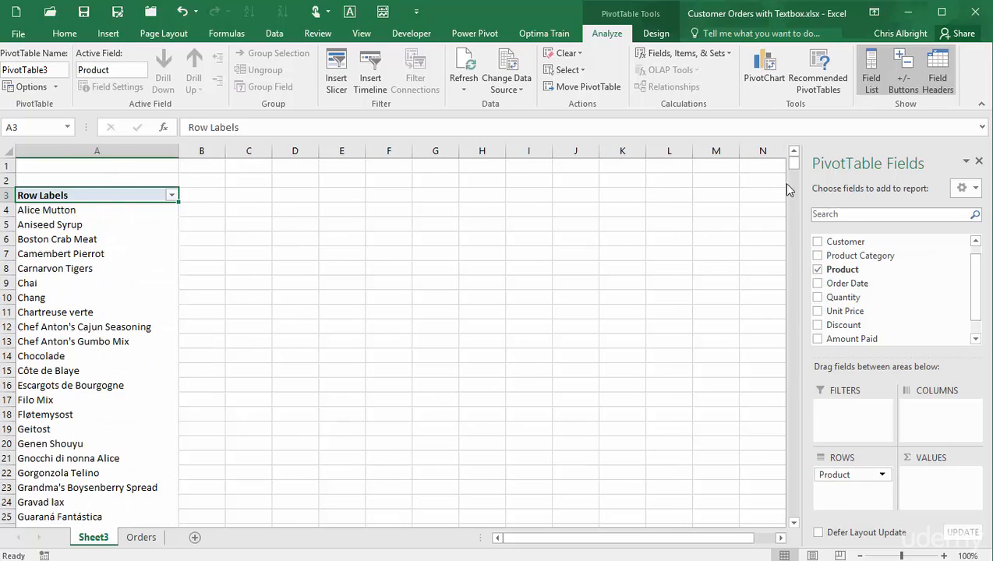
{"action": "mouse_move", "coordinate": [797, 170]}
{"action": "left_mouse_down"}
{"action": "mouse_move", "coordinate": [797, 205]}
{"action": "mouse_move", "coordinate": [795, 160]}
{"action": "left_mouse_up"}
Break the product list down by category by placing Product Category in the rows with Product nested beneath it.
{"action": "left_click_drag", "start_coordinate": [857, 478], "coordinate": [722, 420]}
{"action": "left_click_drag", "start_coordinate": [846, 256], "coordinate": [857, 491]}
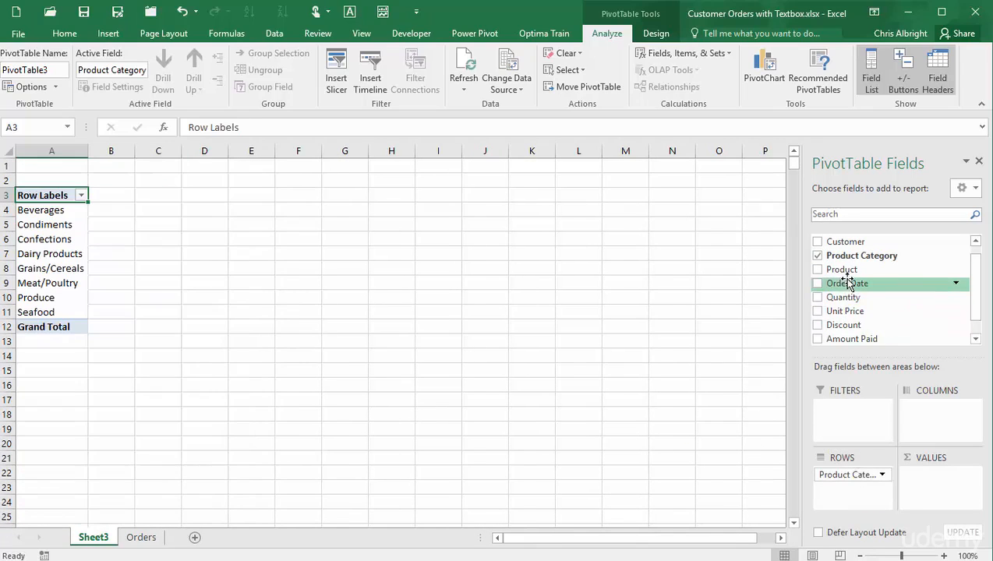
{"action": "left_click_drag", "start_coordinate": [843, 269], "coordinate": [854, 495]}
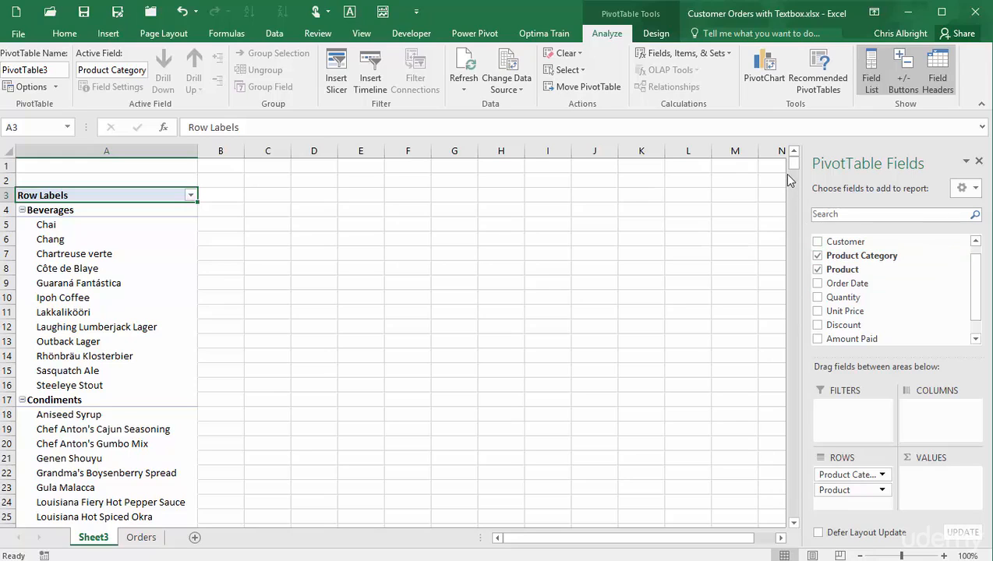
{"action": "mouse_move", "coordinate": [793, 164]}
{"action": "left_mouse_down"}
{"action": "mouse_move", "coordinate": [799, 206]}
{"action": "mouse_move", "coordinate": [794, 150]}
{"action": "mouse_move", "coordinate": [796, 158]}
{"action": "left_mouse_up"}
Remove Product from the rows and summarize the sum of Amount Paid by Product Category, with Customer as columns.
{"action": "left_click", "coordinate": [833, 493]}
{"action": "left_click_drag", "start_coordinate": [833, 493], "coordinate": [711, 446]}
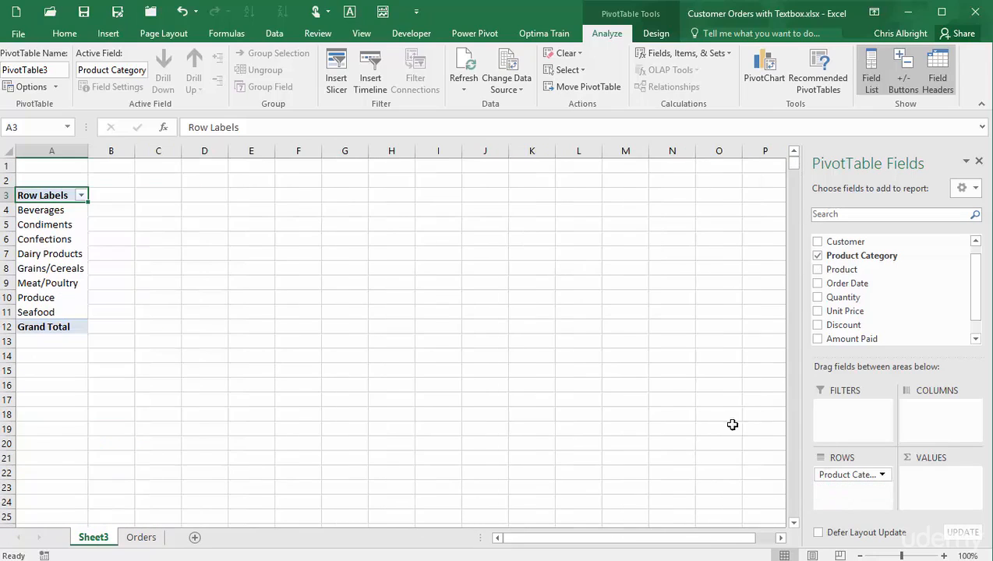
{"action": "left_click_drag", "start_coordinate": [843, 343], "coordinate": [935, 477]}
{"action": "scroll", "coordinate": [975, 267], "scroll_direction": "up", "scroll_amount": 1}
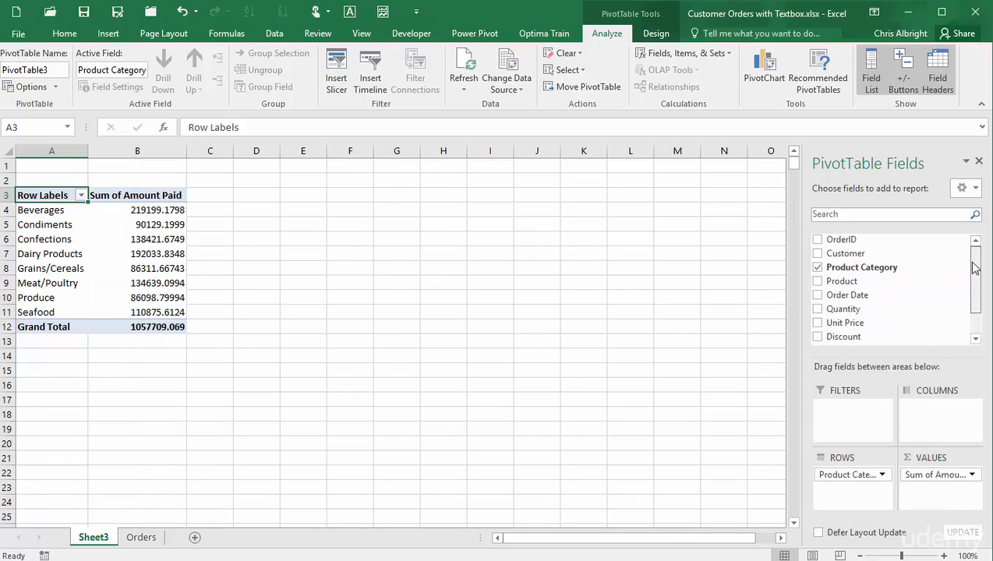
{"action": "left_click_drag", "start_coordinate": [856, 261], "coordinate": [941, 414]}
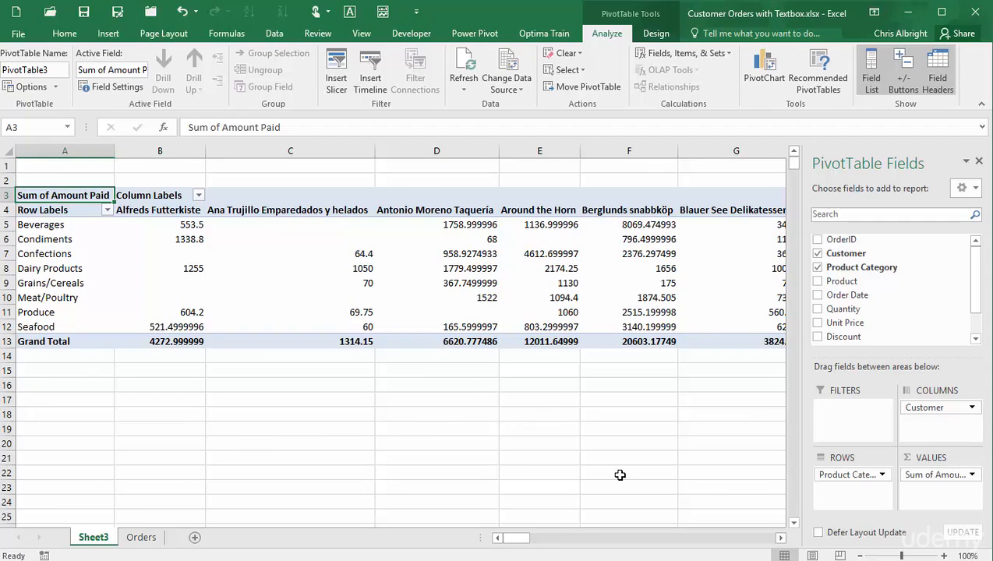
Insert a Clustered Column PivotChart based on the customer and category breakdown.
{"action": "left_click", "coordinate": [764, 70]}
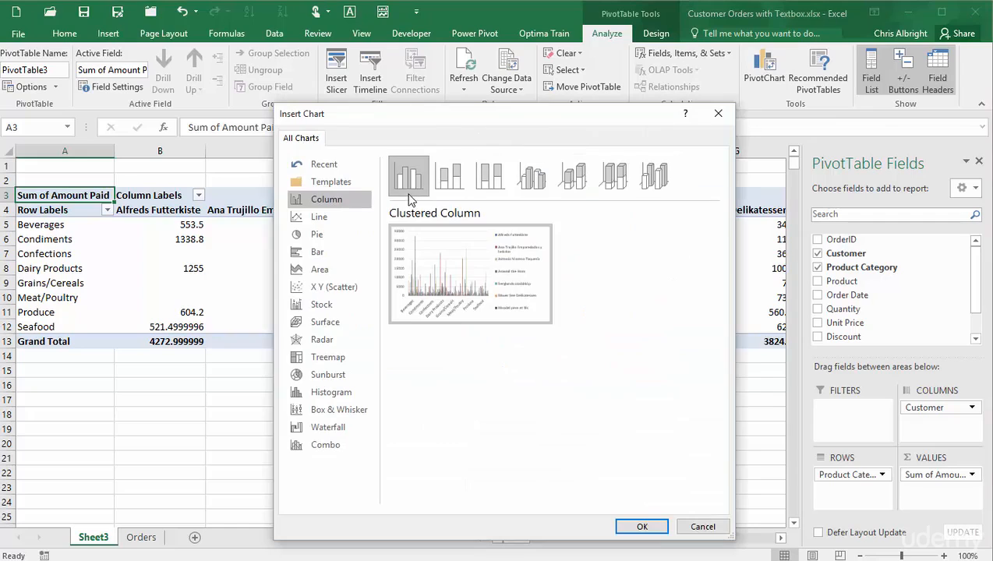
{"action": "left_click", "coordinate": [641, 528]}
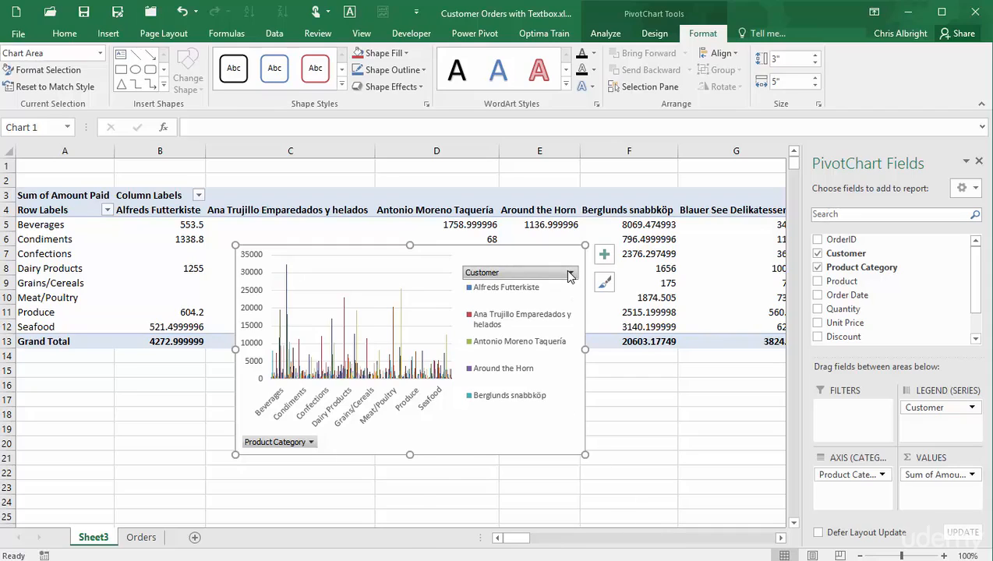
Filter the PivotChart to show only the customer Alfreds Futterkiste, and move the chart clear of the PivotTable.
{"action": "left_click", "coordinate": [569, 274]}
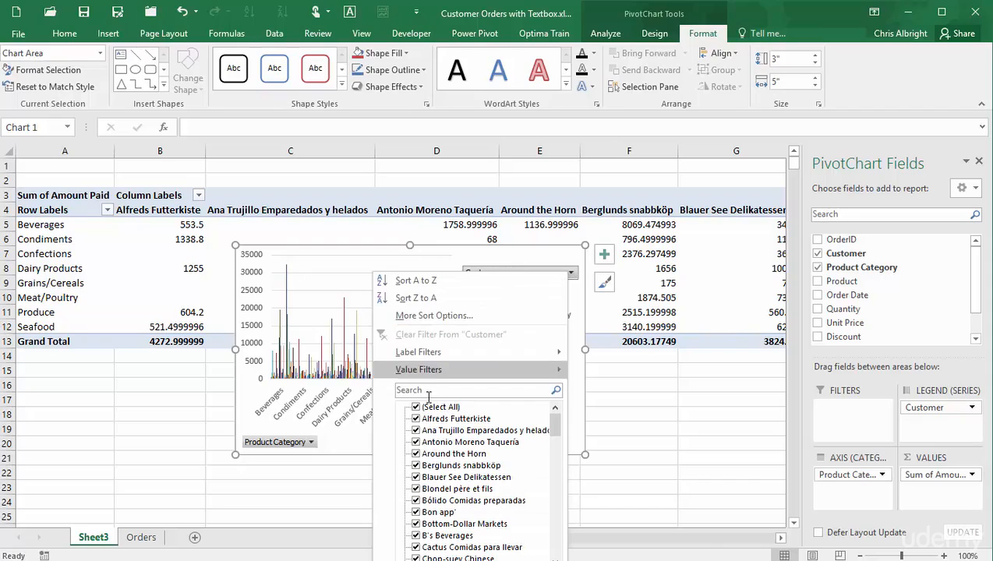
{"action": "left_click", "coordinate": [415, 407]}
{"action": "left_click", "coordinate": [416, 419]}
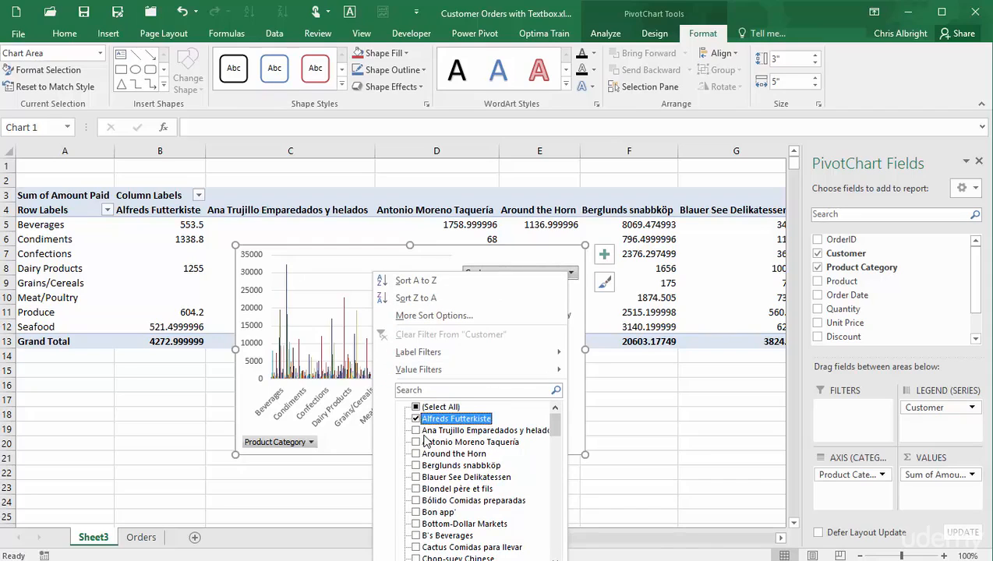
{"action": "left_click", "coordinate": [500, 560]}
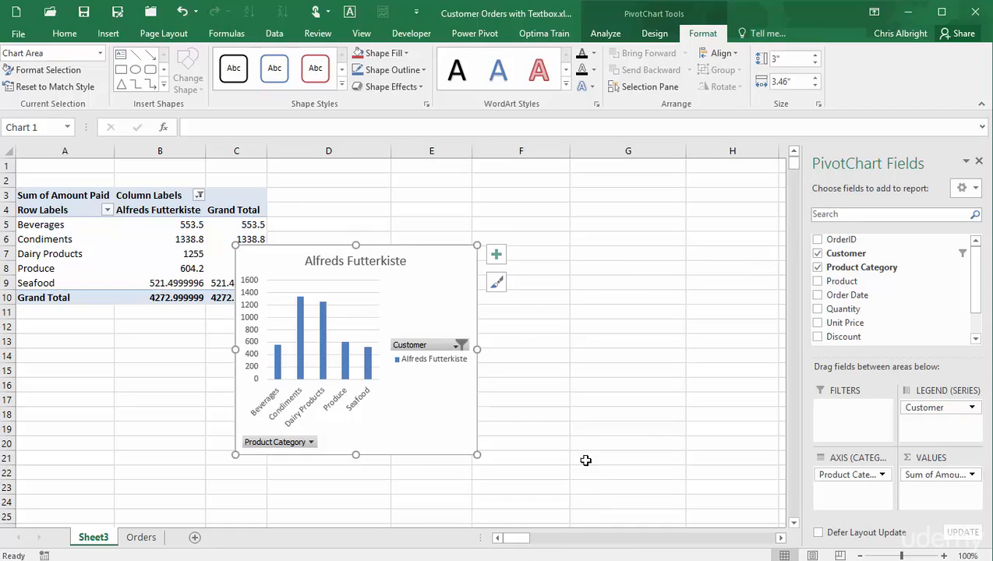
{"action": "left_click_drag", "start_coordinate": [446, 240], "coordinate": [624, 186]}
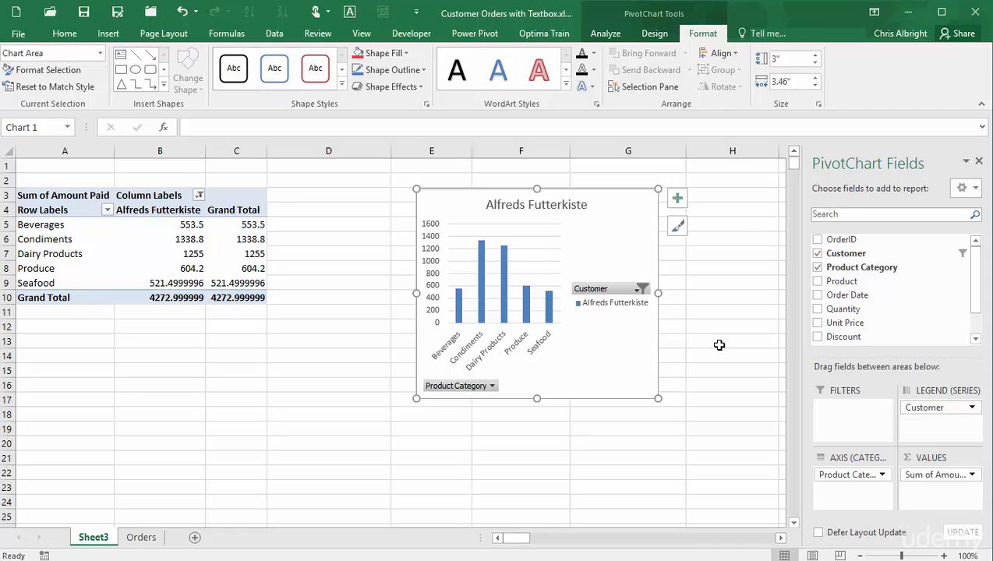
Replace Product Category and Customer with Order Date as rows, and expand 2014 and 2015 to show the months.
{"action": "left_click_drag", "start_coordinate": [834, 475], "coordinate": [666, 507]}
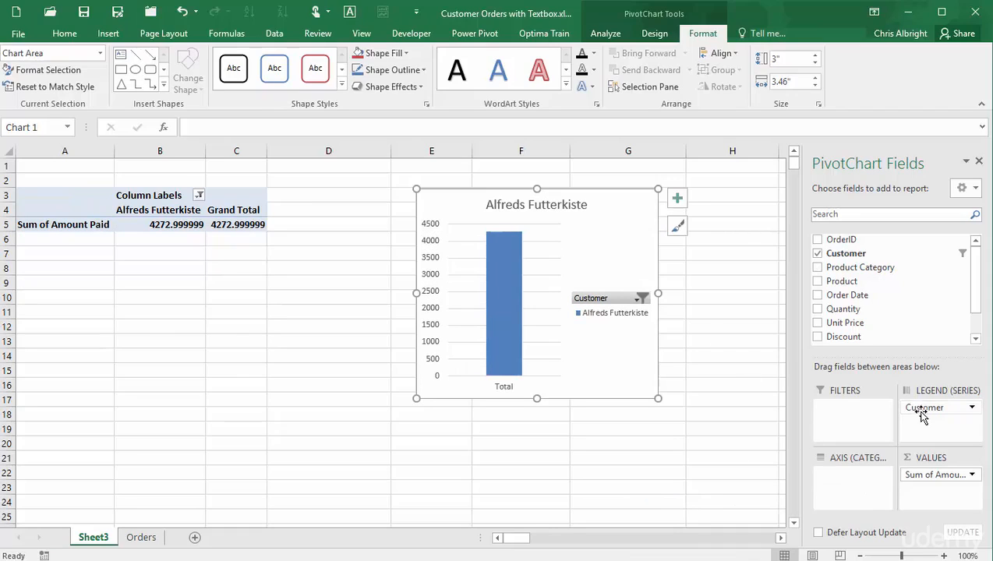
{"action": "left_click_drag", "start_coordinate": [912, 413], "coordinate": [573, 514]}
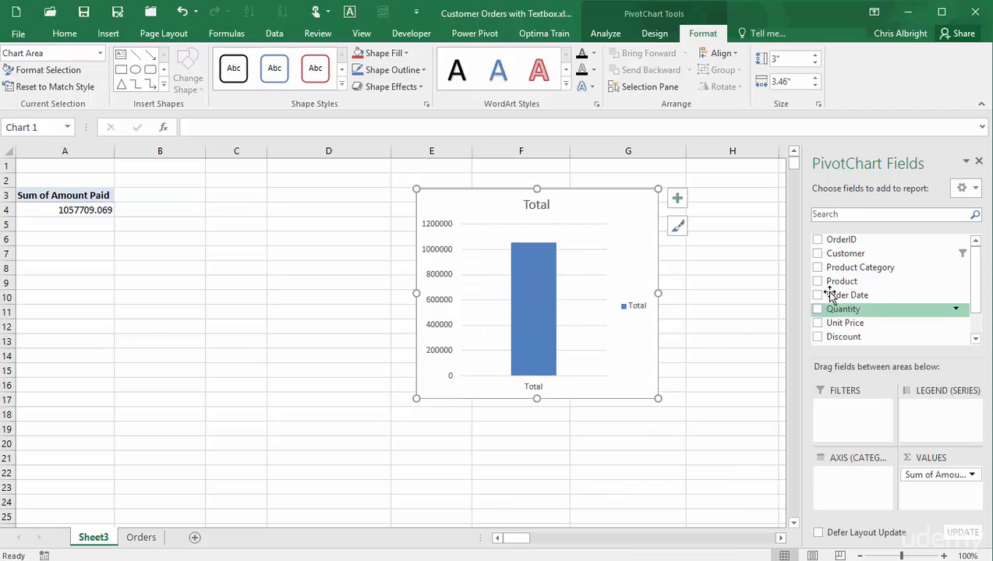
{"action": "left_click_drag", "start_coordinate": [830, 296], "coordinate": [321, 390]}
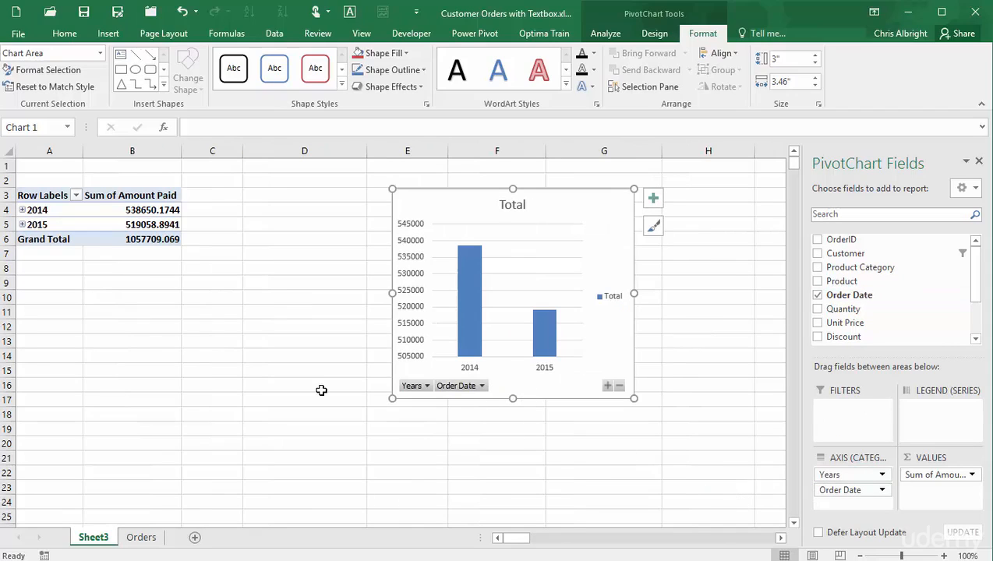
{"action": "left_click", "coordinate": [22, 211]}
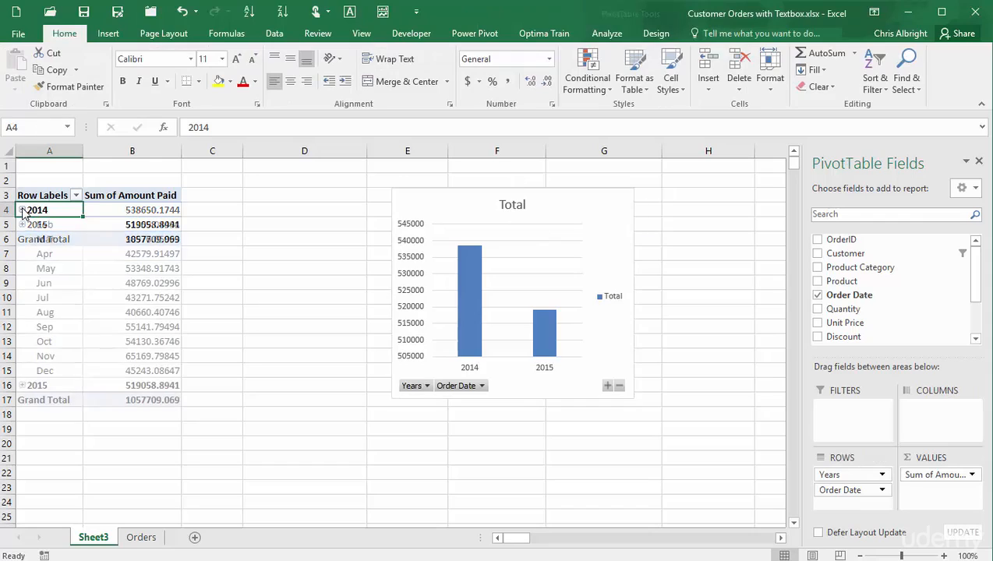
{"action": "left_click", "coordinate": [21, 385]}
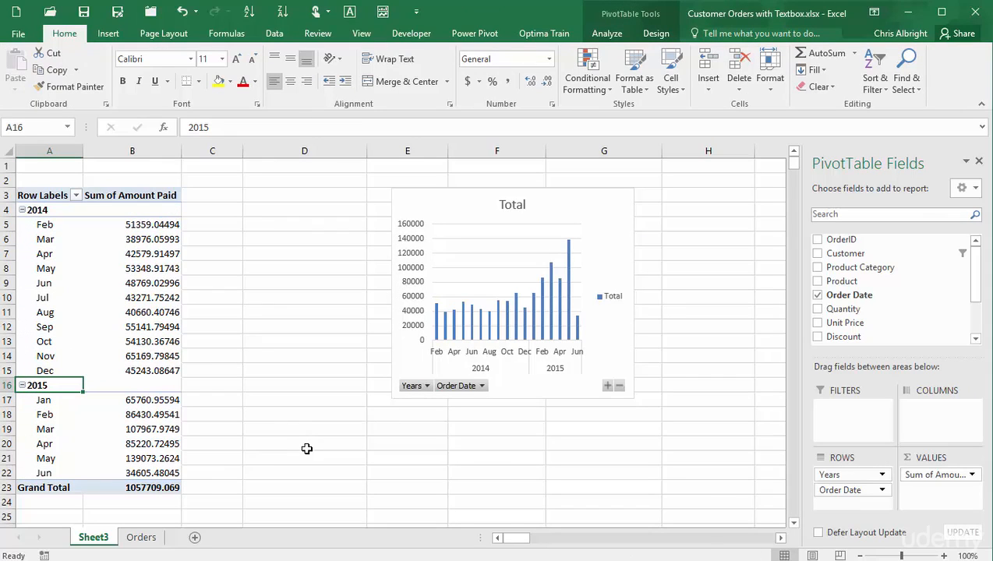
Change the PivotChart of monthly amounts to a Line chart and delete its legend.
{"action": "left_click", "coordinate": [558, 201]}
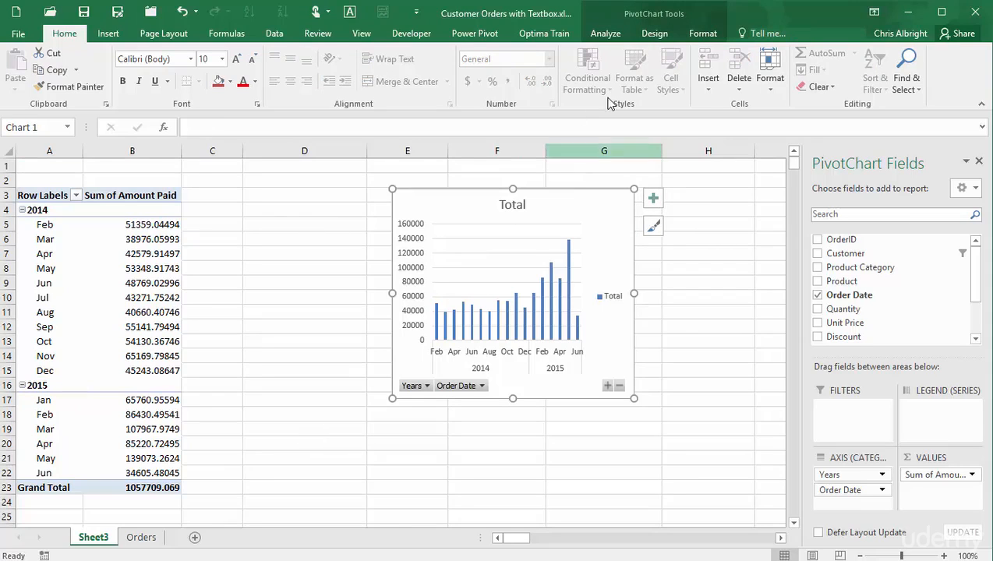
{"action": "left_click", "coordinate": [654, 35]}
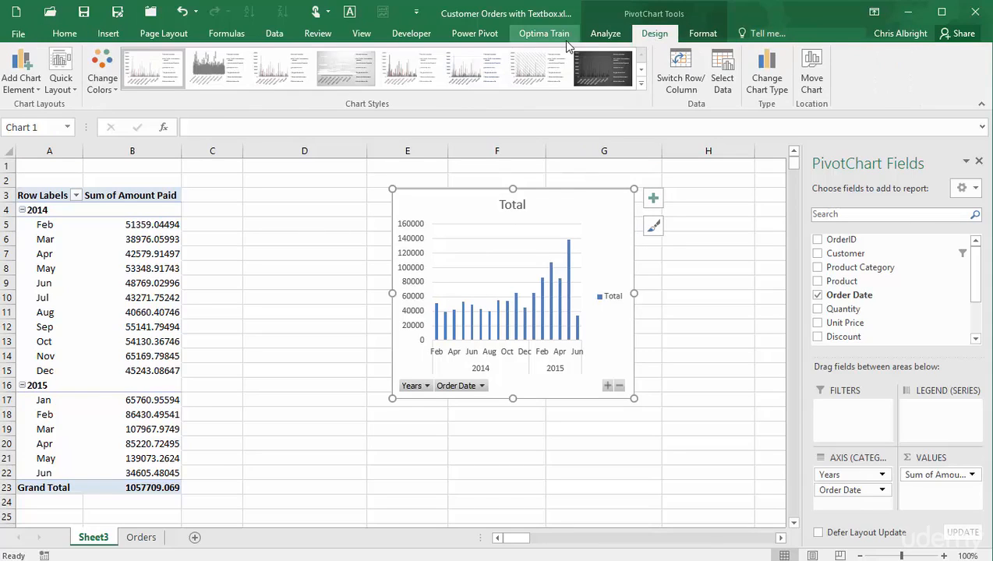
{"action": "left_click", "coordinate": [763, 84]}
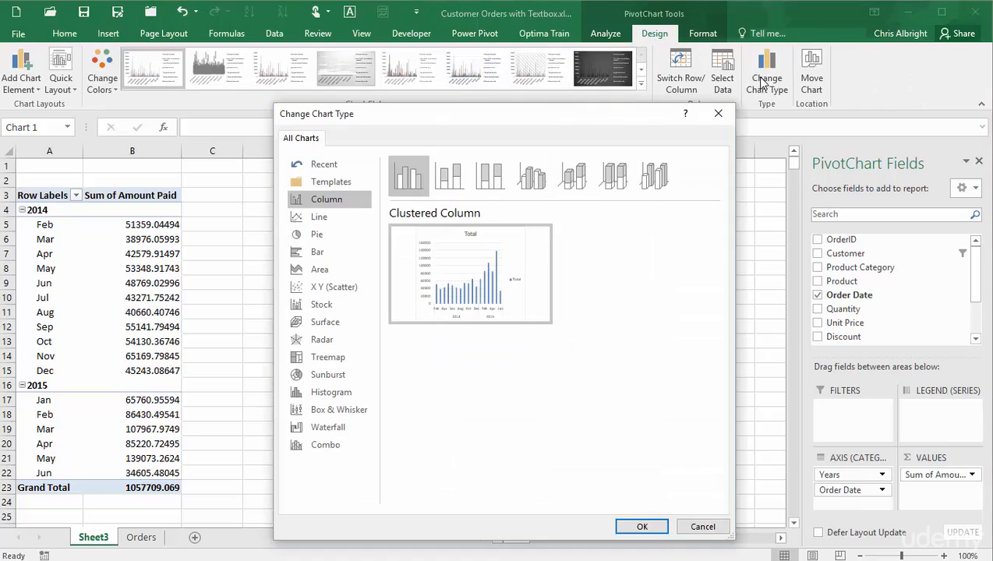
{"action": "left_click", "coordinate": [312, 217]}
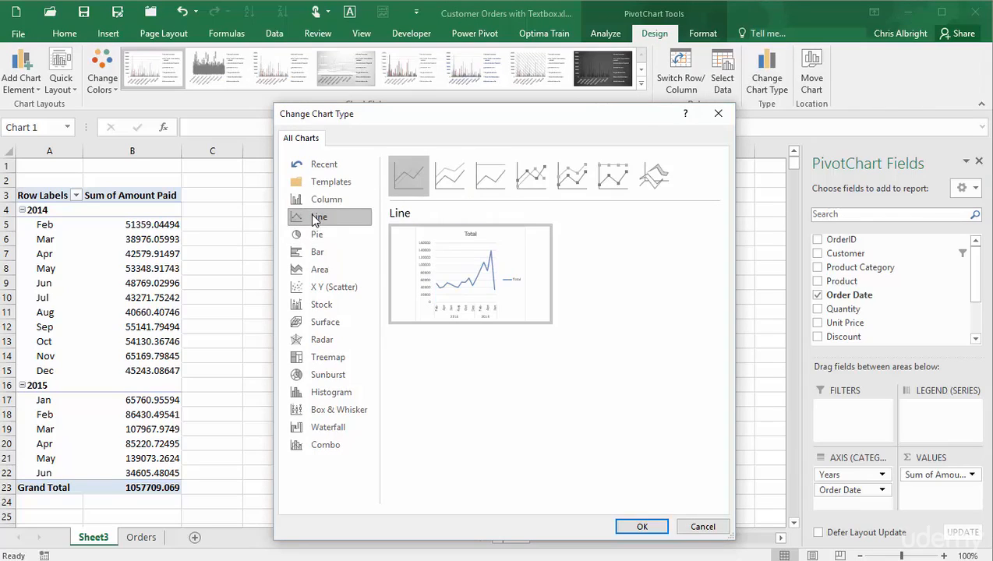
{"action": "left_click", "coordinate": [642, 527]}
{"action": "left_click", "coordinate": [610, 292]}
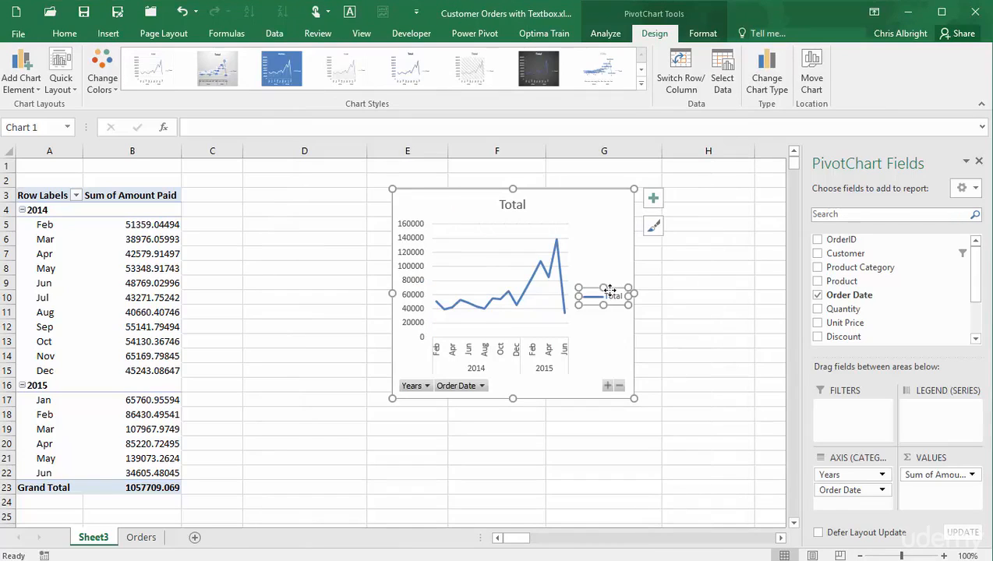
{"action": "key", "text": "Delete"}
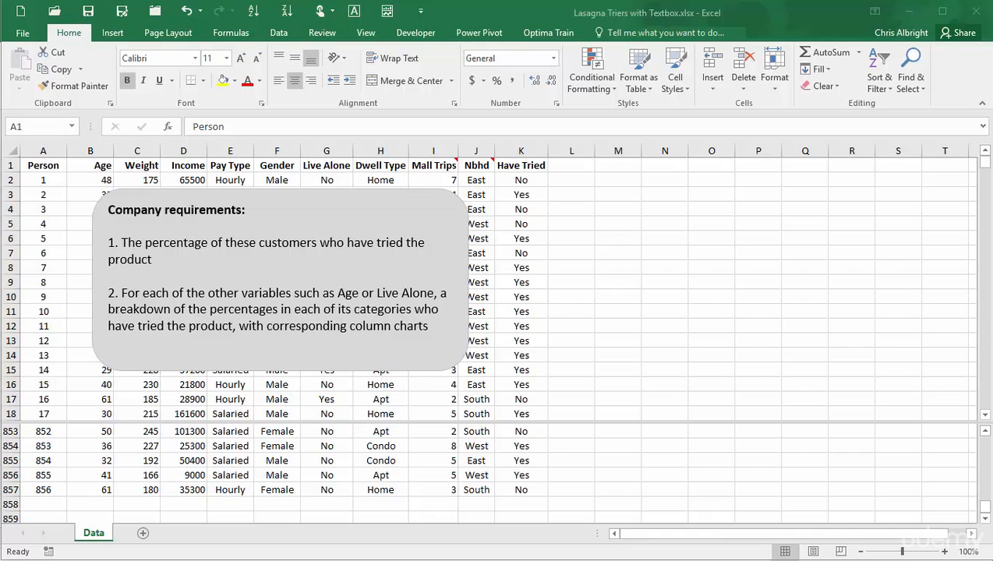
In the Lasagna Triers workbook, create a PivotTable on a new worksheet from Data!$A$1:$K$857.
{"action": "left_click", "coordinate": [114, 32]}
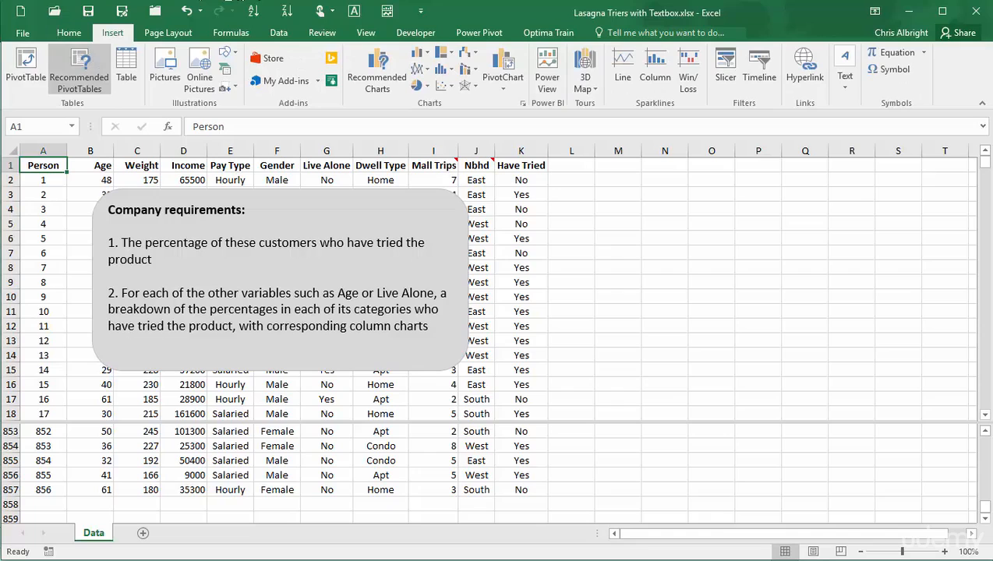
{"action": "left_click", "coordinate": [18, 70]}
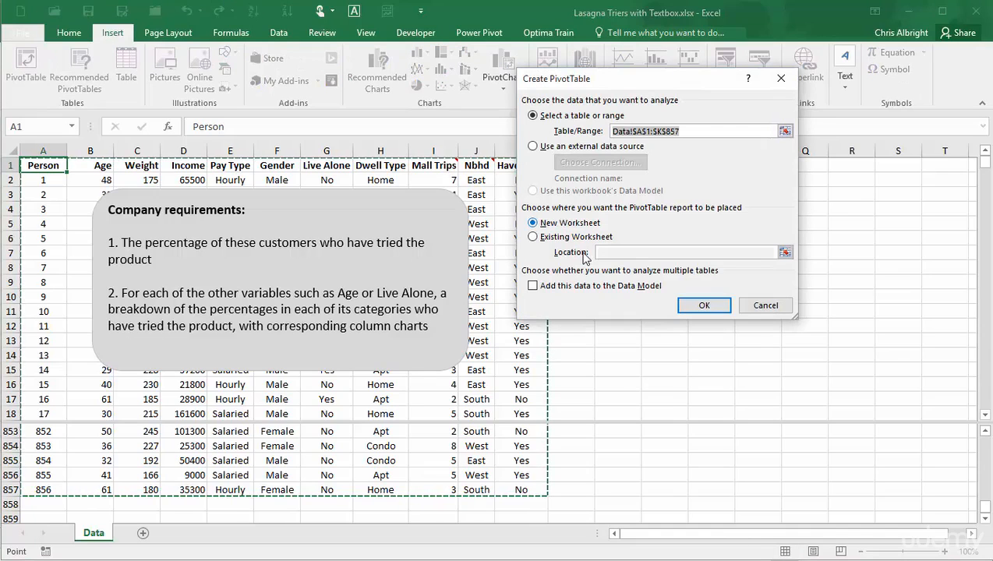
{"action": "left_click", "coordinate": [724, 305]}
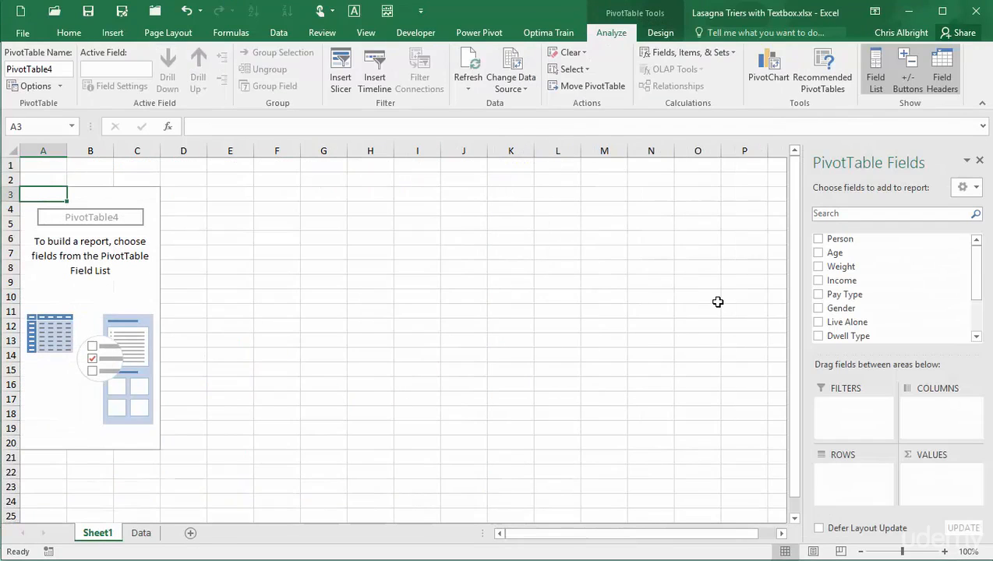
Count Have Tried in the PivotTable values, and split the count into columns by Have Tried.
{"action": "left_click_drag", "start_coordinate": [978, 270], "coordinate": [981, 310]}
{"action": "left_click_drag", "start_coordinate": [840, 316], "coordinate": [910, 477]}
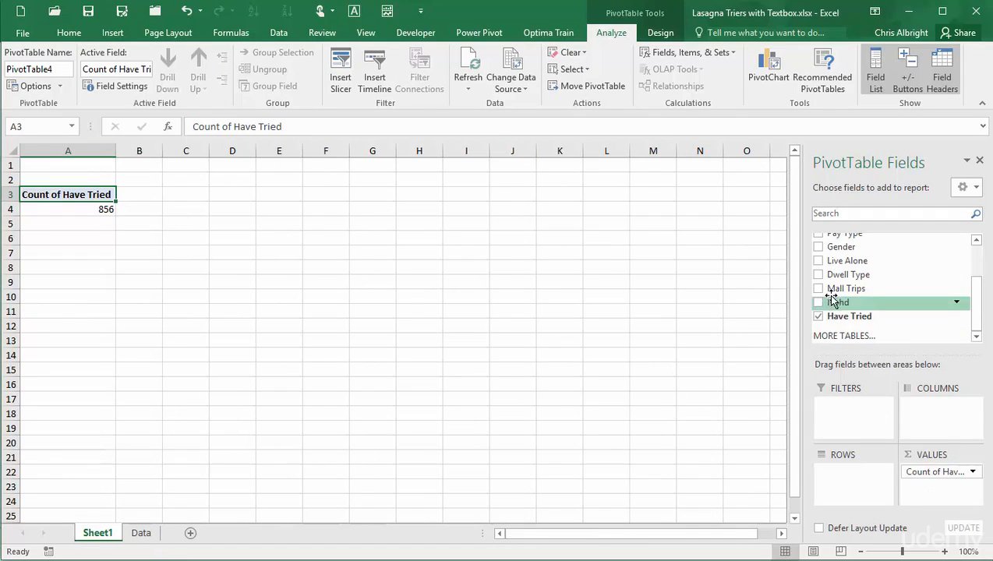
{"action": "left_click_drag", "start_coordinate": [840, 316], "coordinate": [943, 419]}
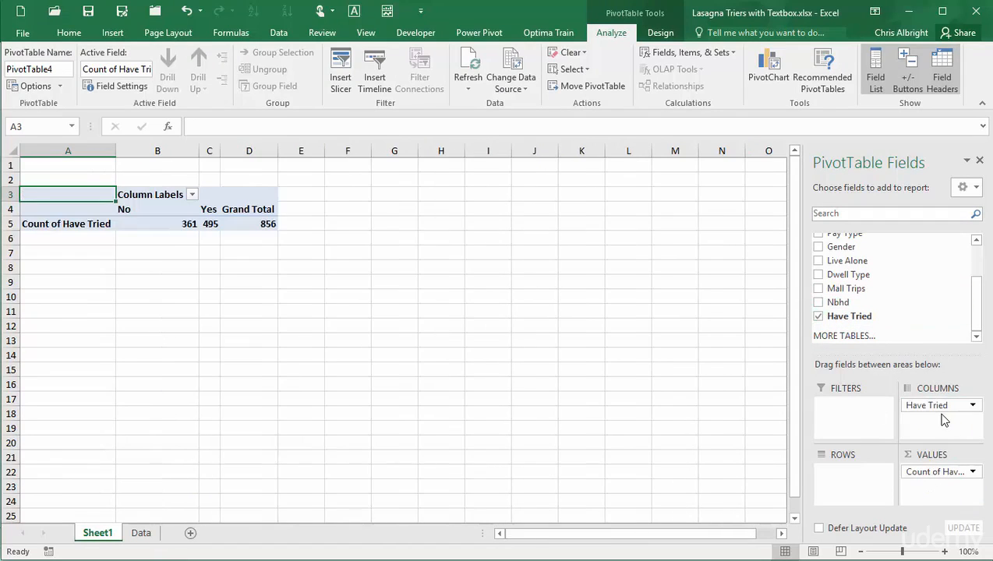
Show the Have Tried counts as % of Row Total and select the percentage for Yes.
{"action": "left_click", "coordinate": [268, 224]}
{"action": "right_click", "coordinate": [268, 223]}
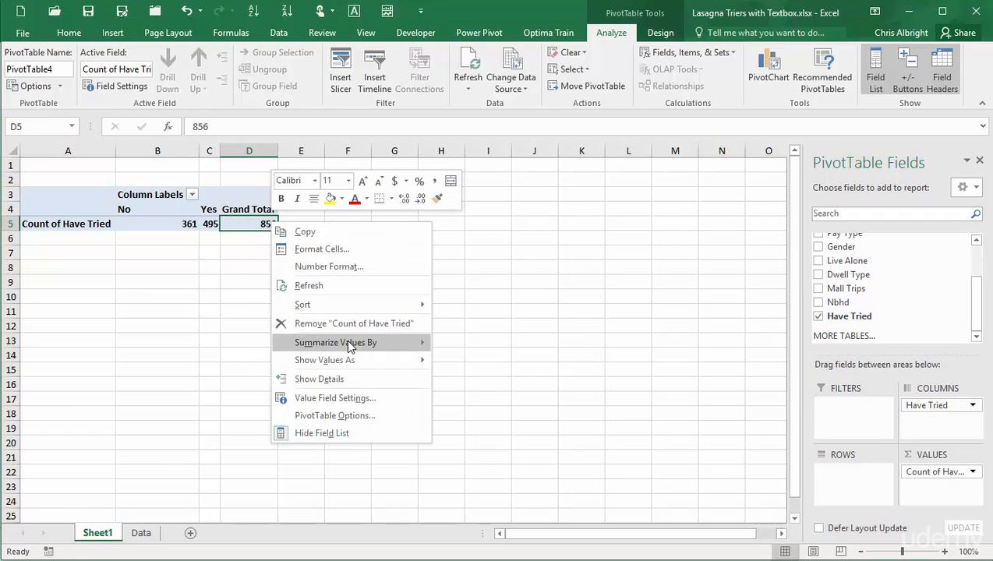
{"action": "mouse_move", "coordinate": [348, 350]}
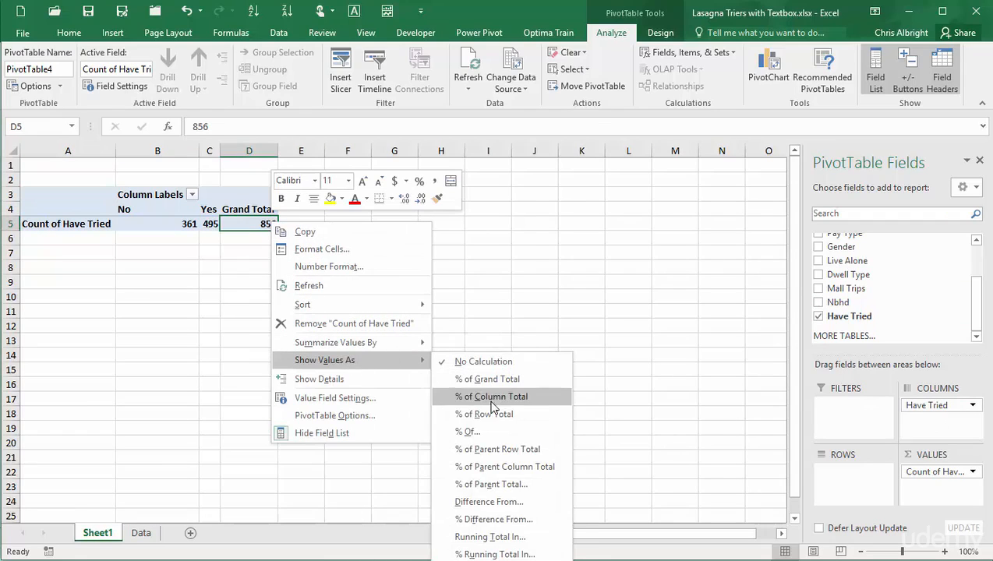
{"action": "left_click", "coordinate": [489, 416]}
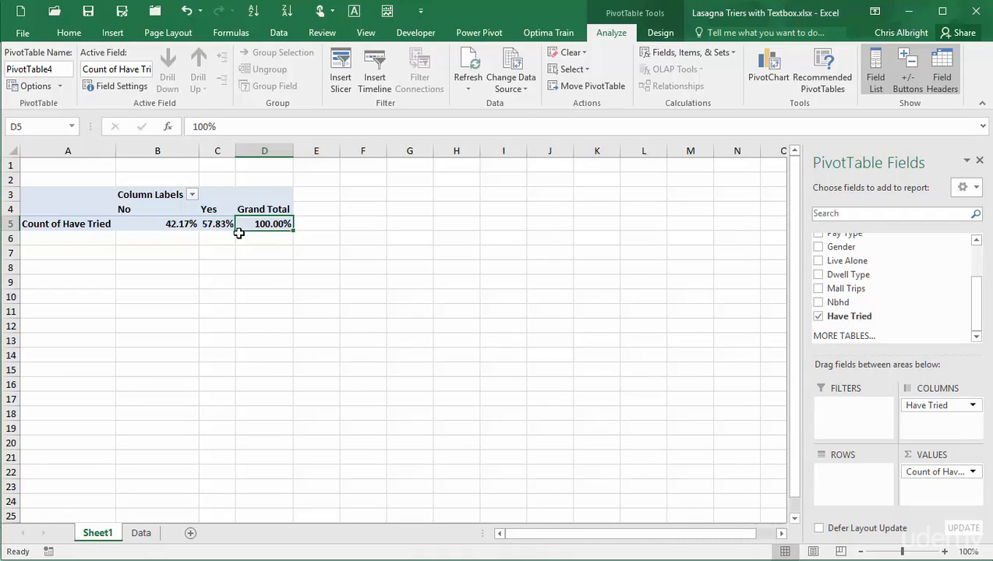
{"action": "left_click", "coordinate": [216, 225]}
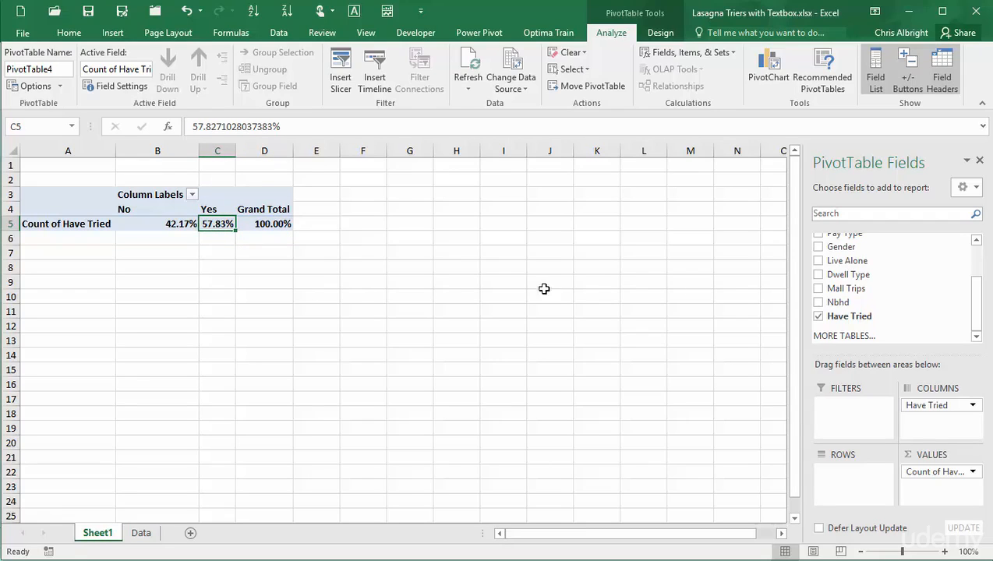
Split the Have Tried percentages by Nbhd in the rows, and insert a clustered column PivotChart placed beside the PivotTable.
{"action": "left_click_drag", "start_coordinate": [839, 306], "coordinate": [857, 474]}
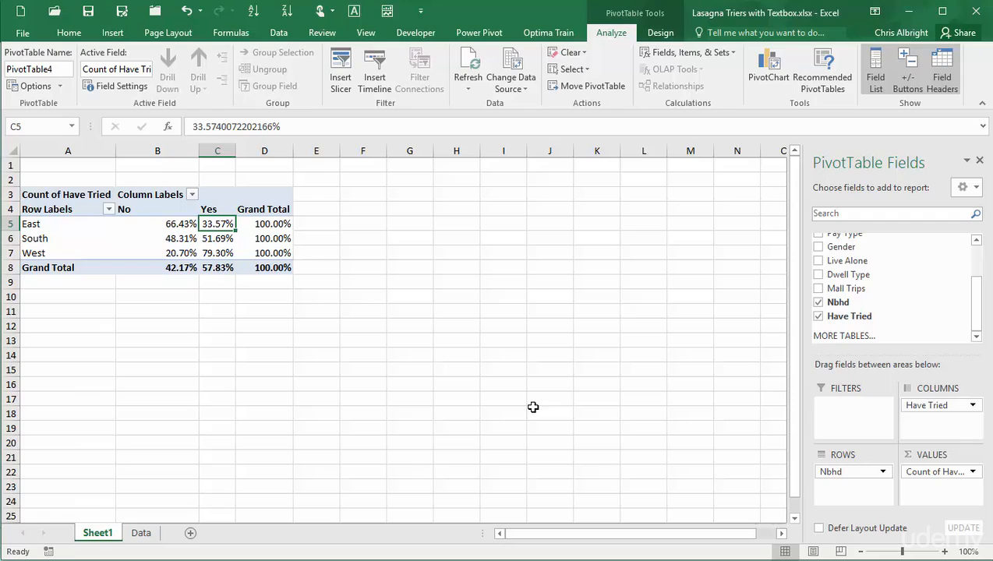
{"action": "left_click", "coordinate": [214, 254]}
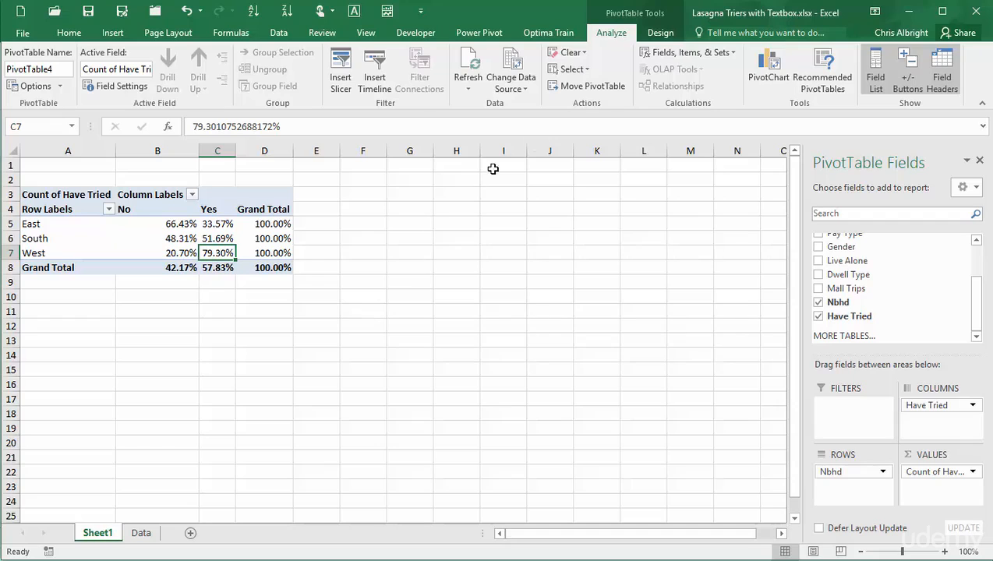
{"action": "left_click", "coordinate": [767, 64]}
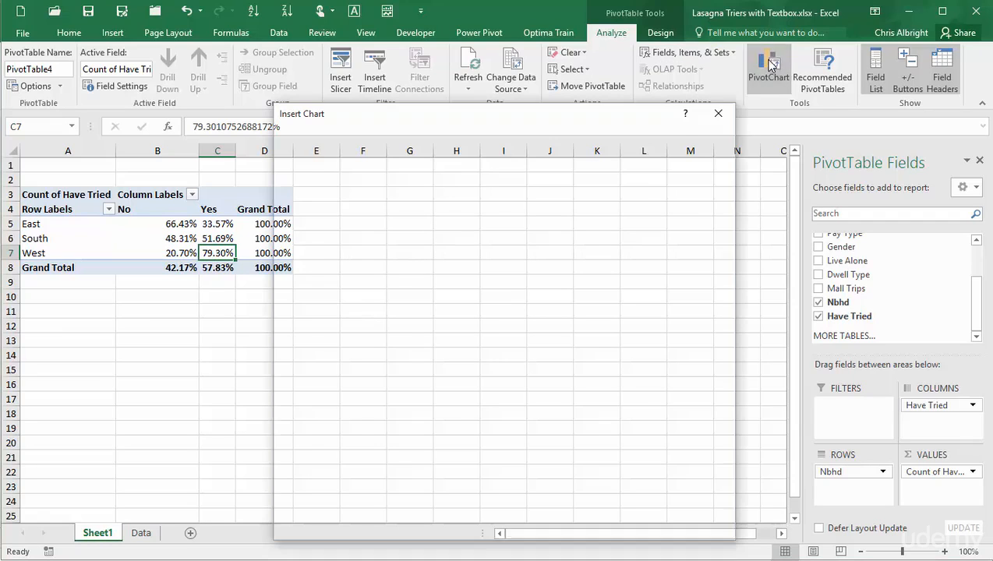
{"action": "left_click", "coordinate": [640, 526]}
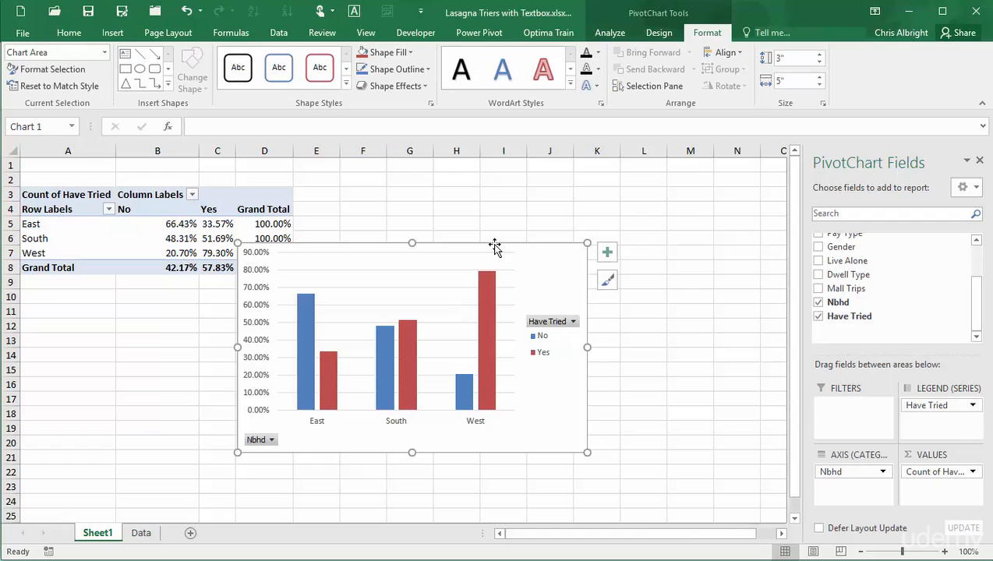
{"action": "left_click_drag", "start_coordinate": [494, 246], "coordinate": [637, 189]}
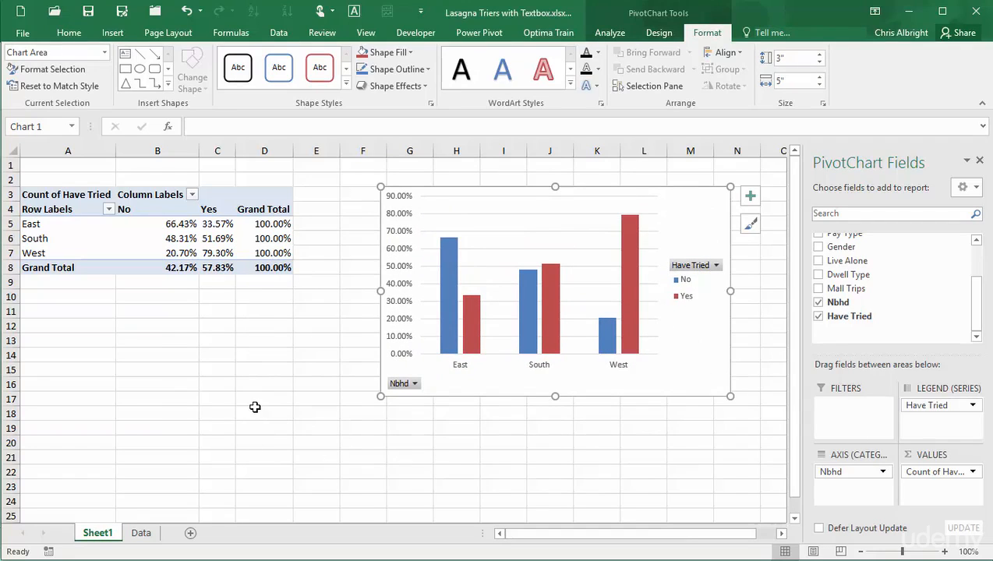
Replace Nbhd with Age in the rows, and group the ages from 22 to 64 by 10.
{"action": "left_click_drag", "start_coordinate": [832, 472], "coordinate": [636, 465]}
{"action": "left_click_drag", "start_coordinate": [979, 322], "coordinate": [981, 283]}
{"action": "left_click_drag", "start_coordinate": [832, 254], "coordinate": [865, 503]}
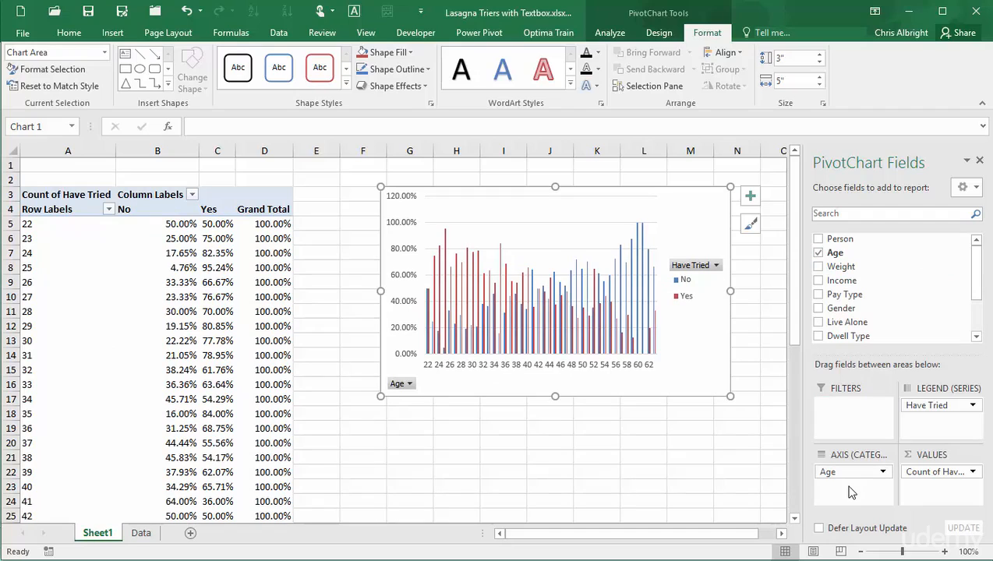
{"action": "right_click", "coordinate": [27, 340]}
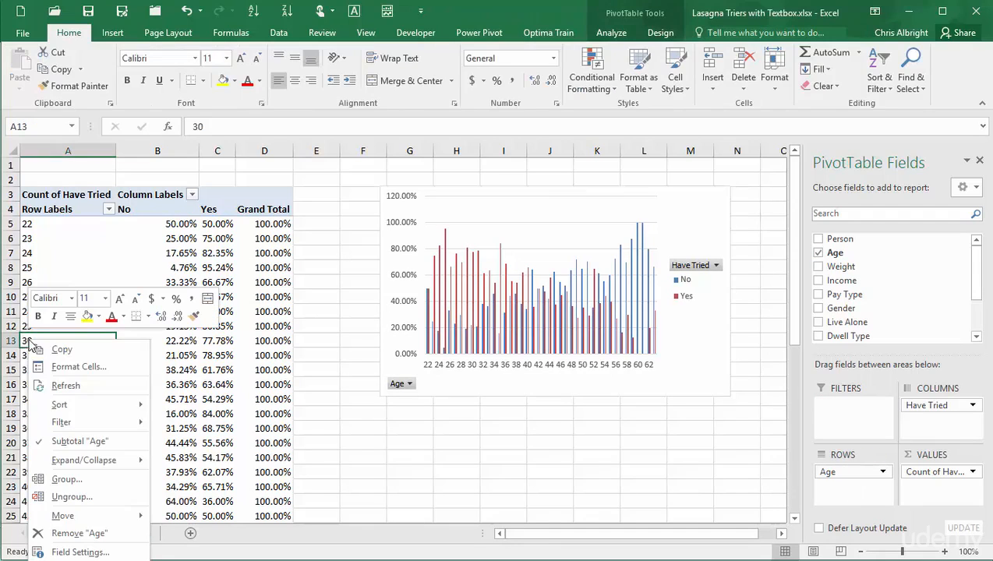
{"action": "left_click", "coordinate": [67, 478]}
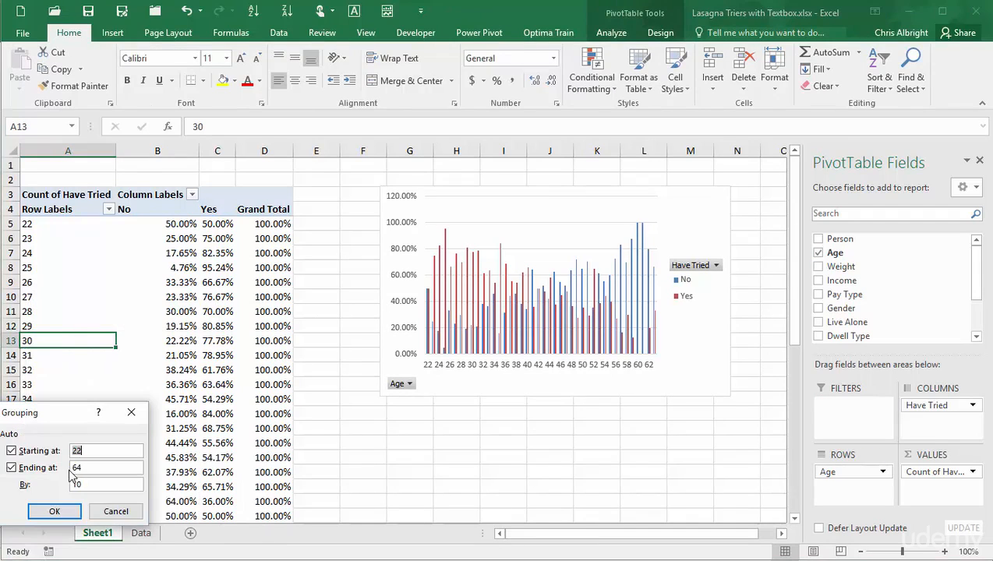
{"action": "left_click", "coordinate": [58, 509]}
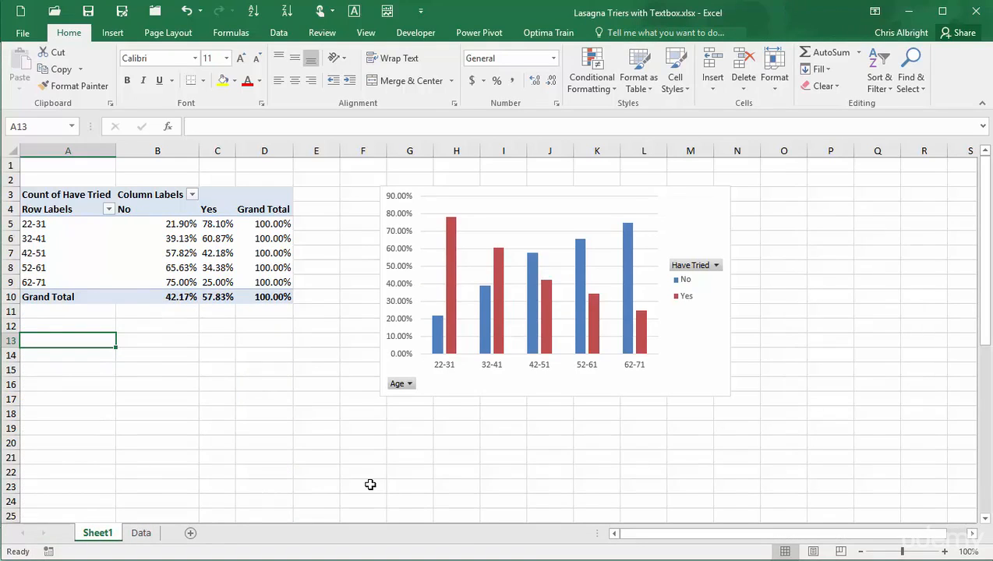
{"action": "left_click", "coordinate": [216, 224]}
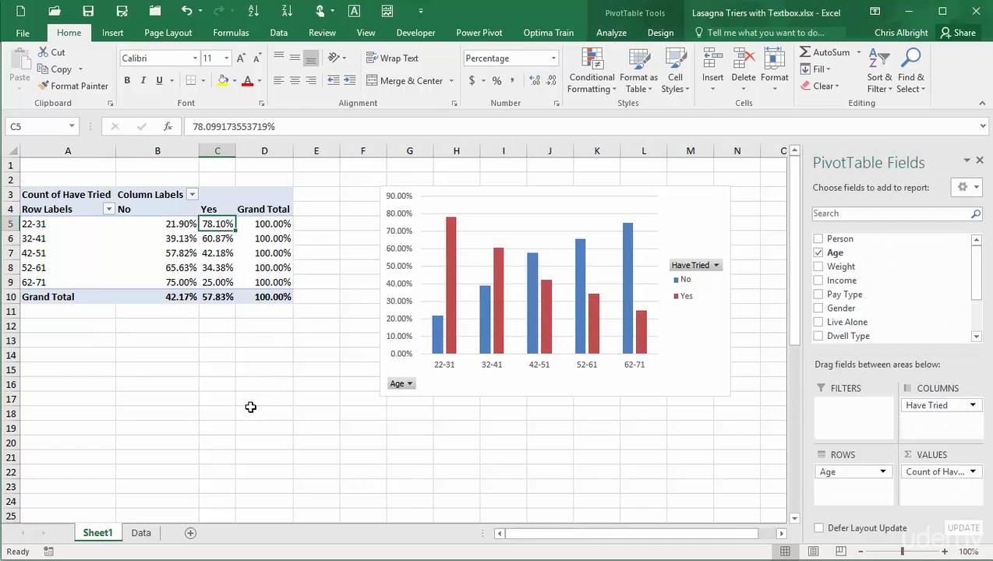
Break down the Have Tried percentages by Gender instead of Age, and follow with Dwell Type instead of Gender.
{"action": "left_click_drag", "start_coordinate": [841, 471], "coordinate": [671, 439]}
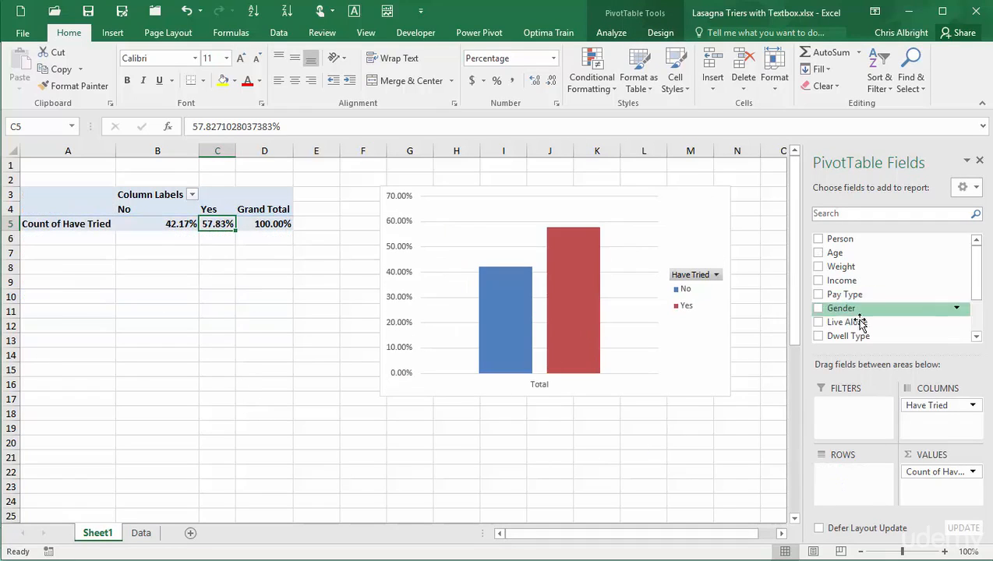
{"action": "left_click_drag", "start_coordinate": [840, 307], "coordinate": [834, 475]}
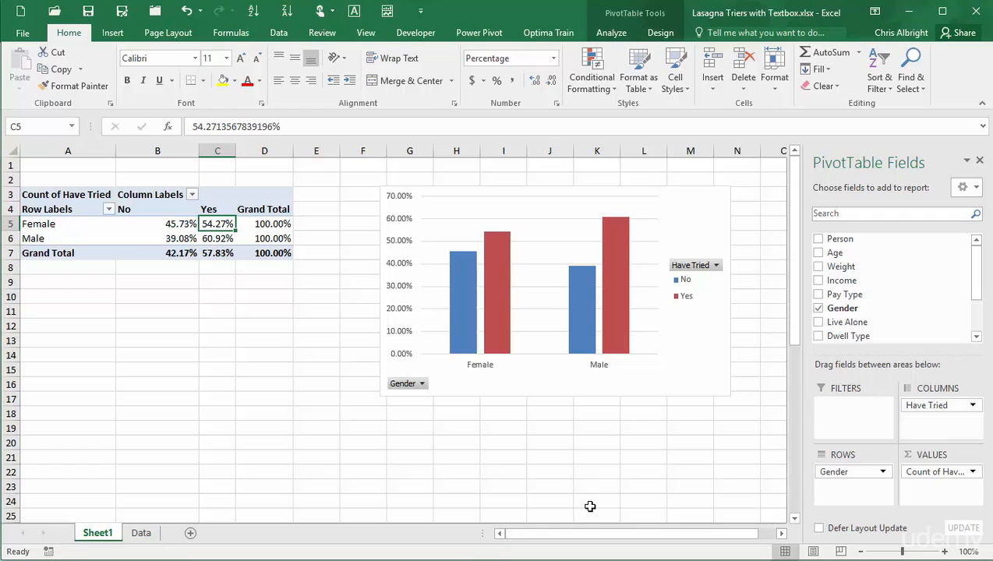
{"action": "left_click_drag", "start_coordinate": [845, 473], "coordinate": [641, 480]}
{"action": "left_click_drag", "start_coordinate": [824, 336], "coordinate": [845, 480]}
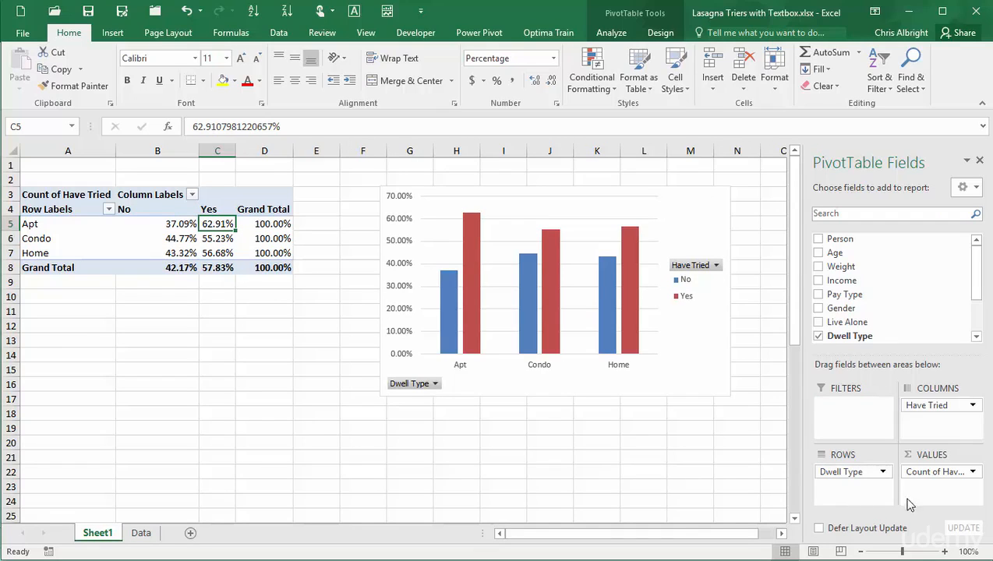
Replace Dwell Type with Income rows grouped from 2600 to 190500 by 10000, and select the Yes percentages of the three highest groups.
{"action": "left_click_drag", "start_coordinate": [852, 476], "coordinate": [661, 454]}
{"action": "left_click_drag", "start_coordinate": [837, 284], "coordinate": [848, 489]}
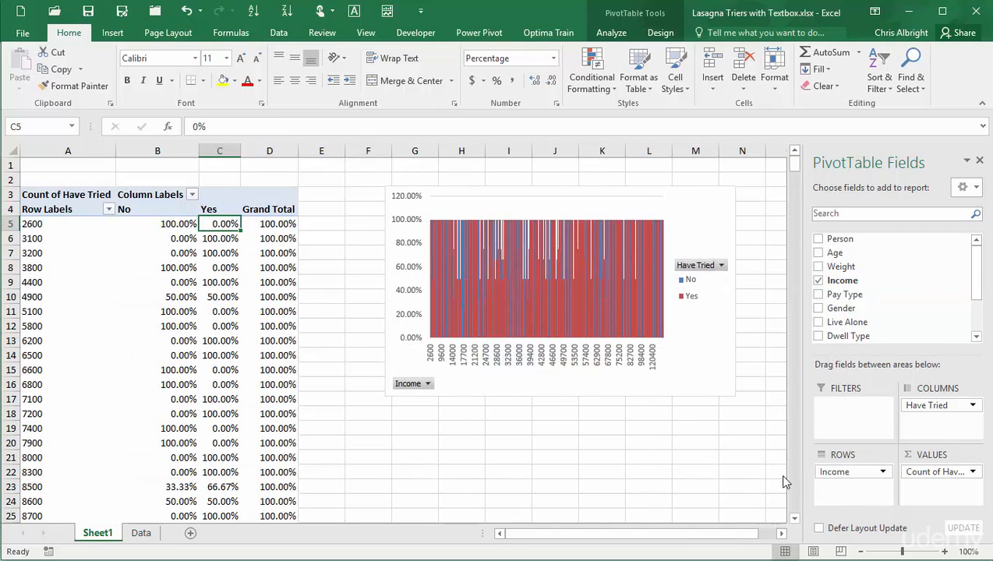
{"action": "left_click", "coordinate": [29, 325]}
{"action": "right_click", "coordinate": [28, 325]}
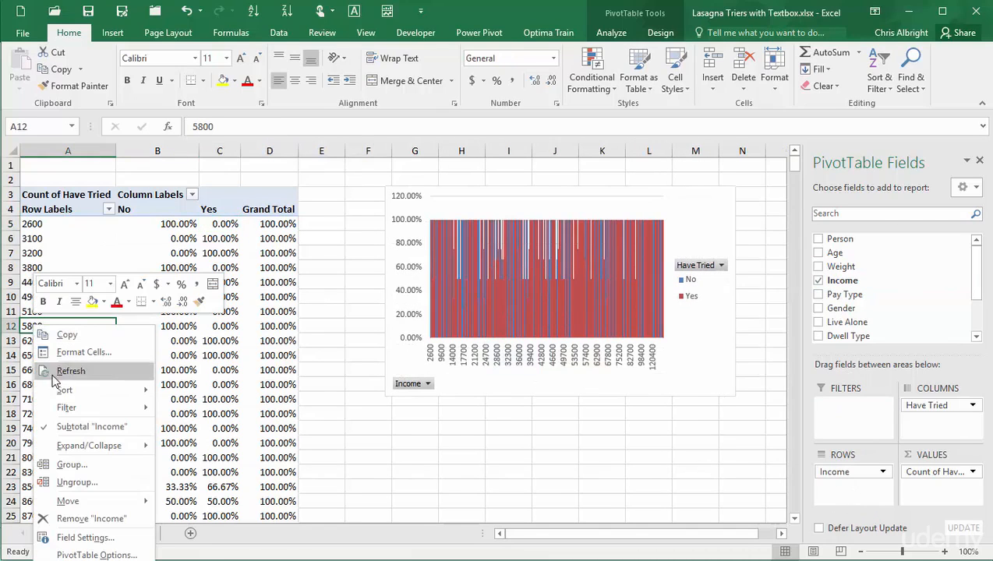
{"action": "left_click", "coordinate": [70, 465]}
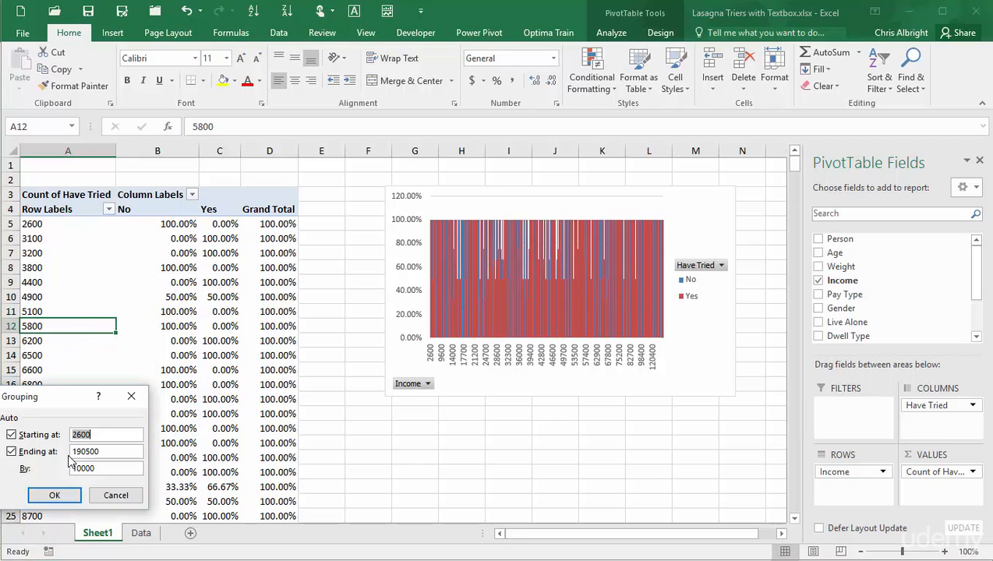
{"action": "left_click", "coordinate": [60, 498]}
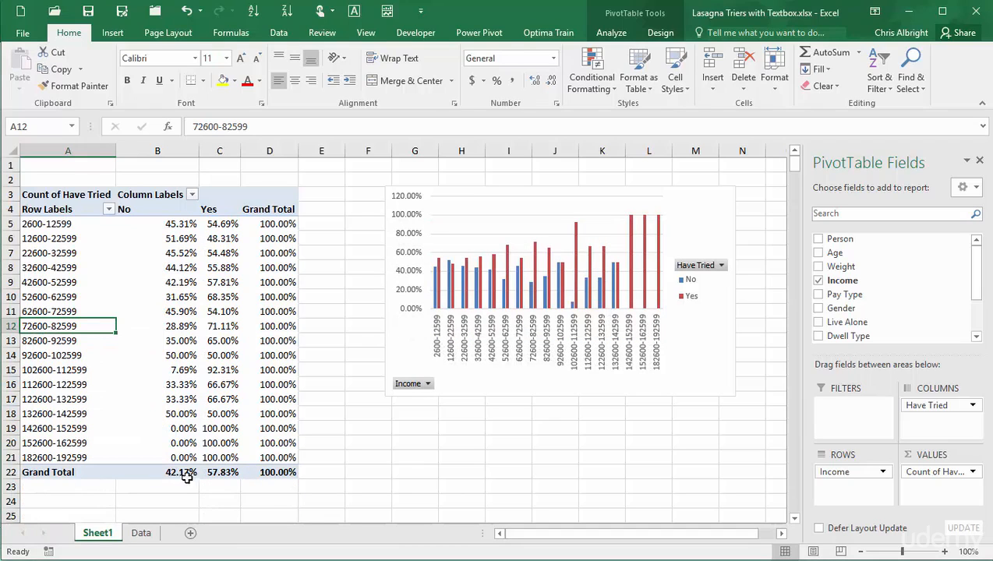
{"action": "left_click_drag", "start_coordinate": [220, 428], "coordinate": [223, 458]}
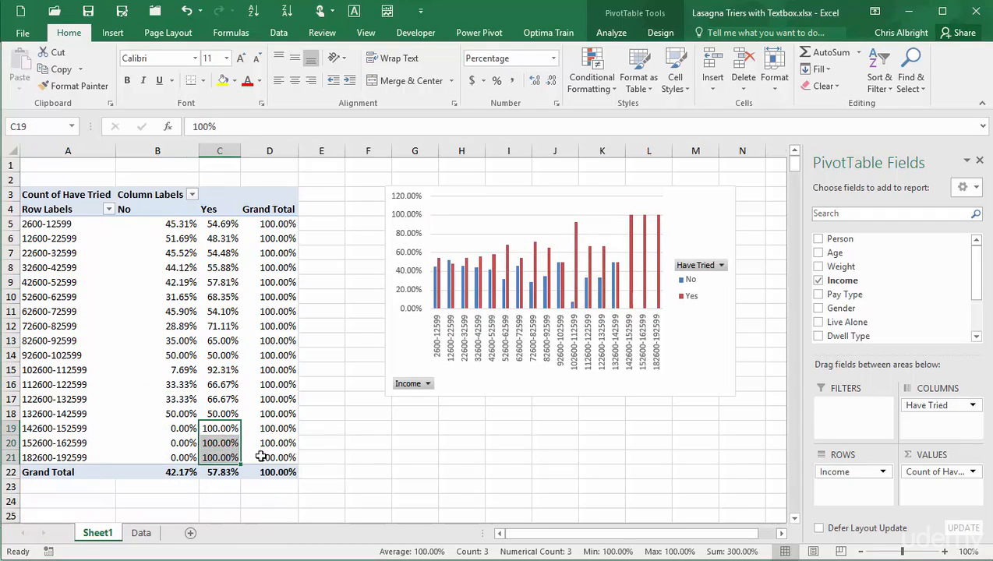